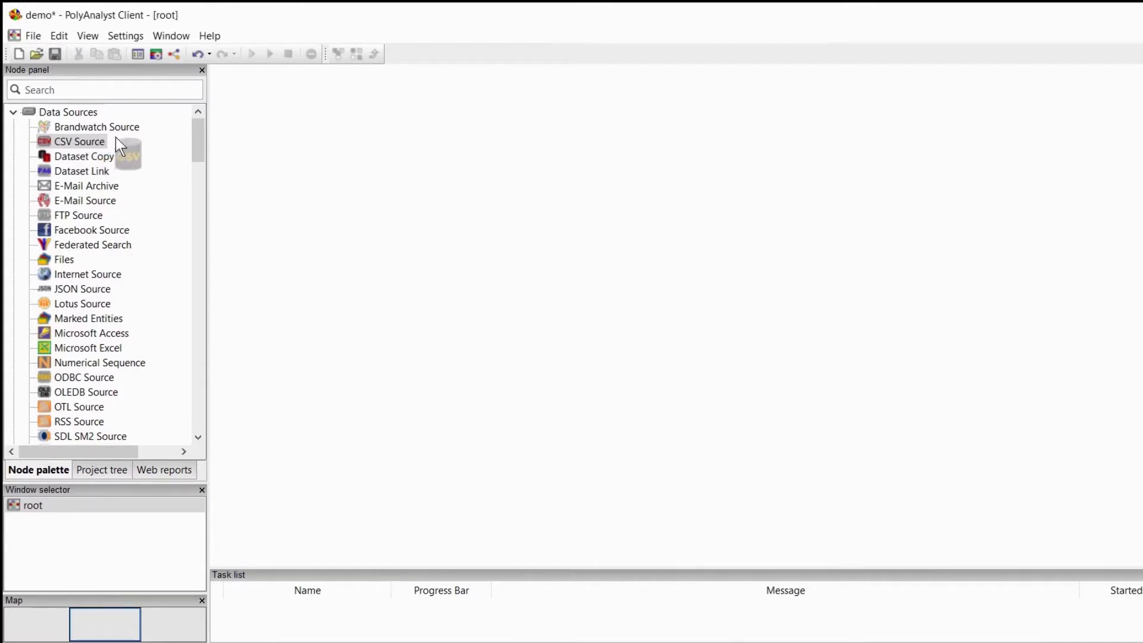
# - Add a CSV Source node to the canvas and bring up its file browser listing the Examples CSV files
pyautogui.moveTo(292, 144); pyautogui.dragTo(321, 152)
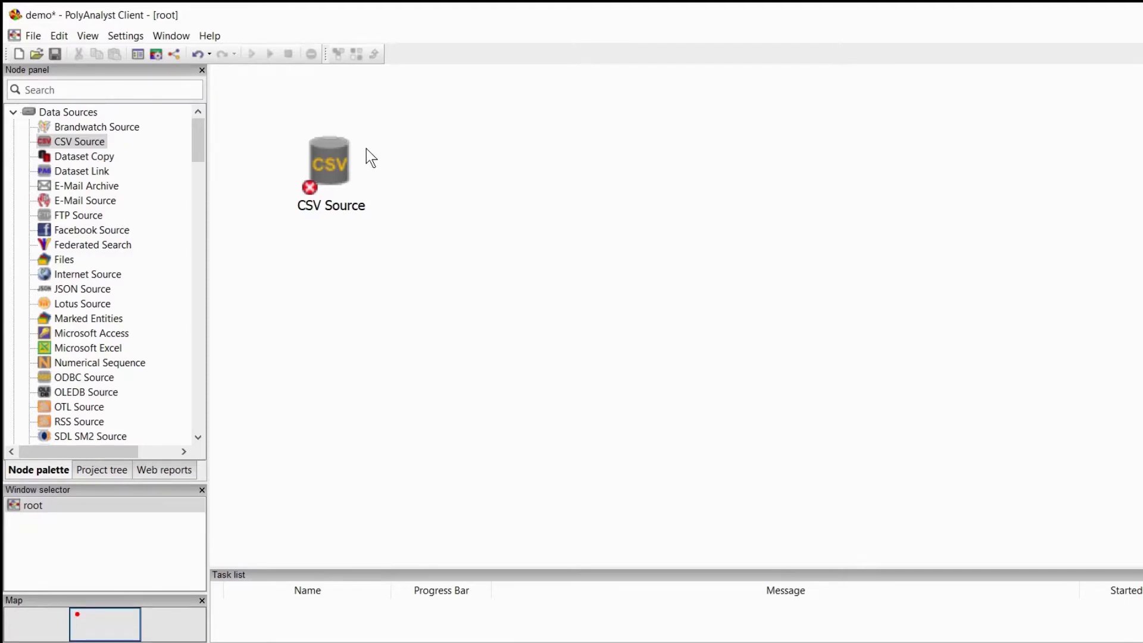
pyautogui.rightClick(334, 156)
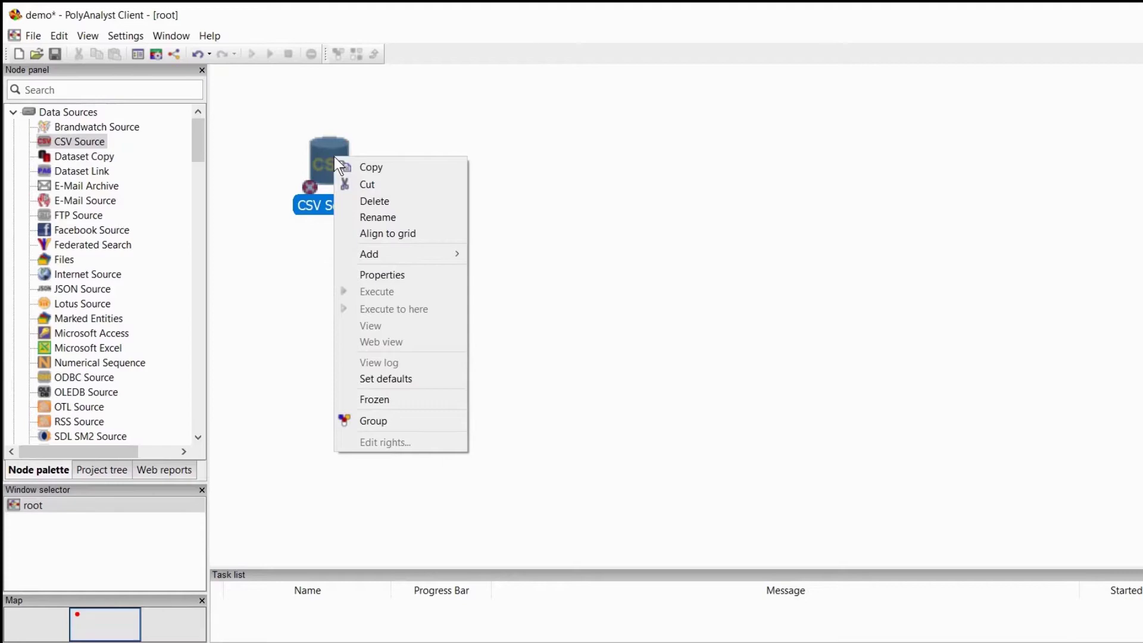
pyautogui.click(383, 274)
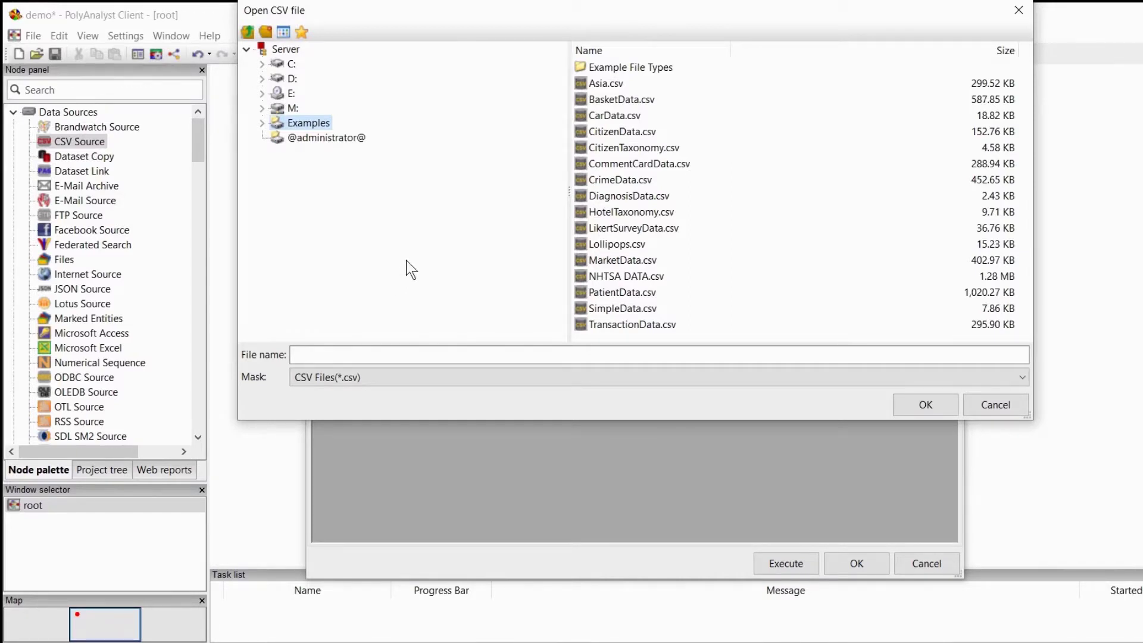
pyautogui.moveTo(495, 13); pyautogui.dragTo(488, 108)
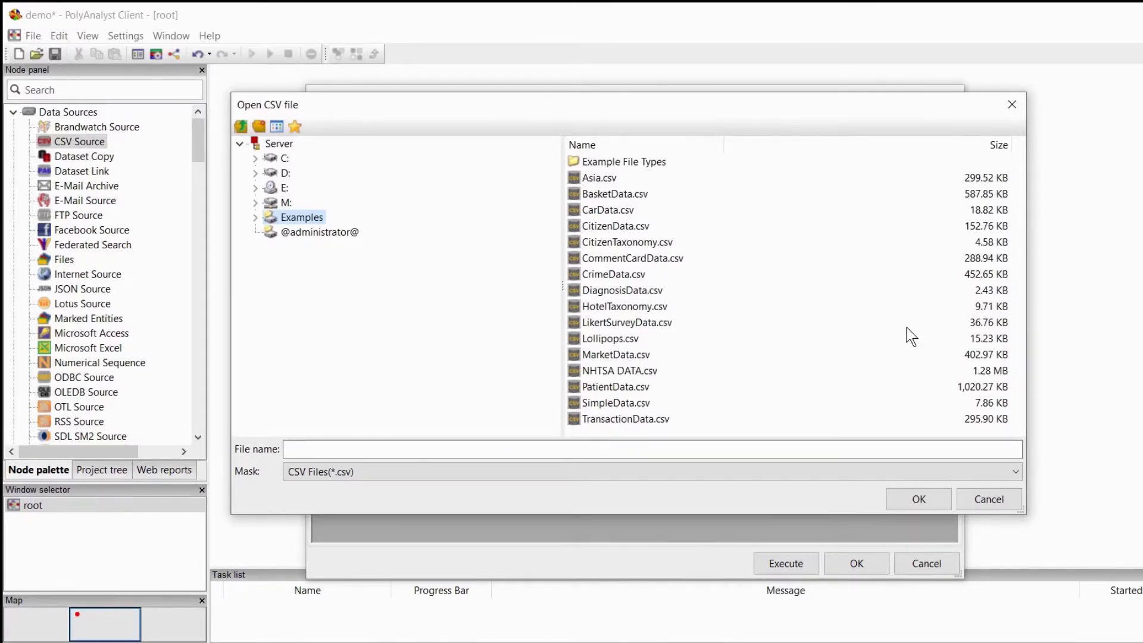
pyautogui.click(989, 500)
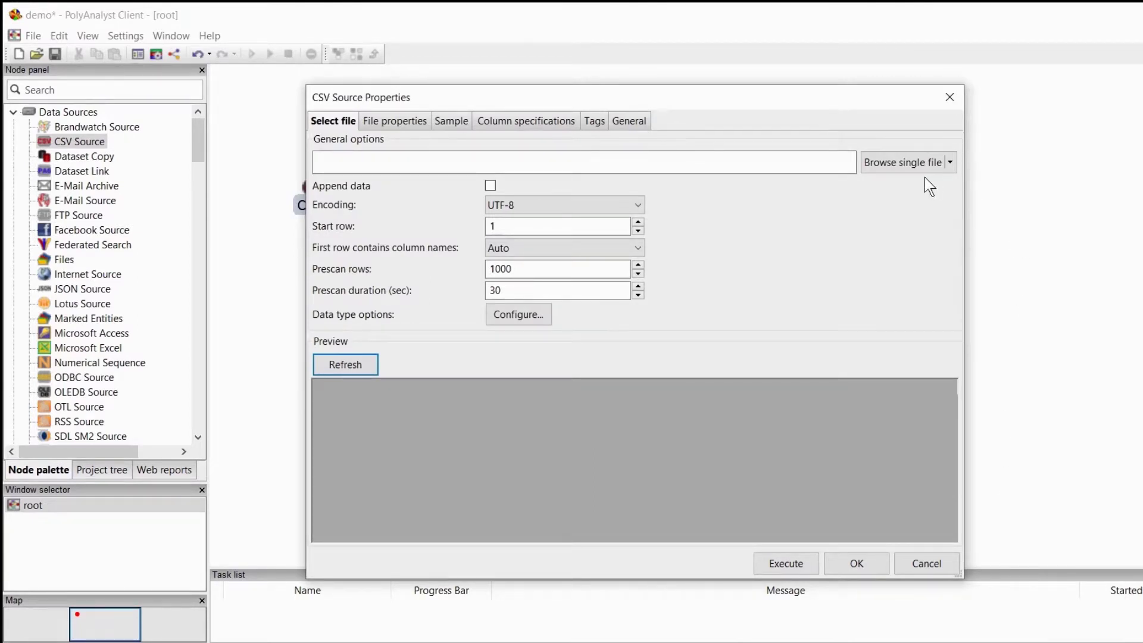
pyautogui.click(891, 163)
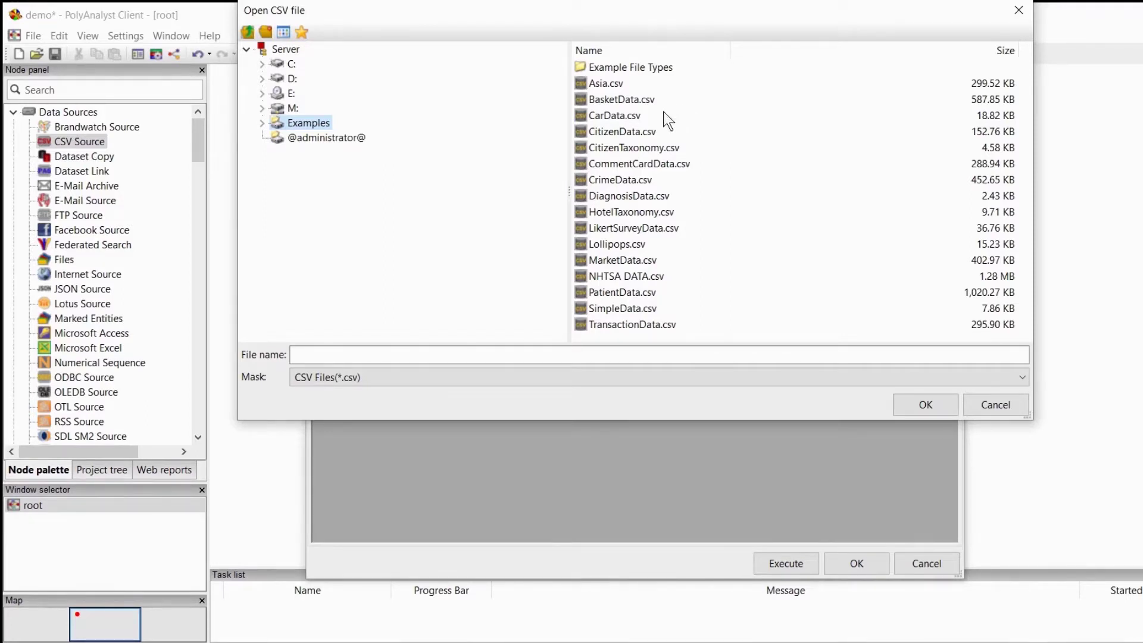
# - Set $Examples$\CarData.csv as the source file and execute the node
pyautogui.click(624, 118)
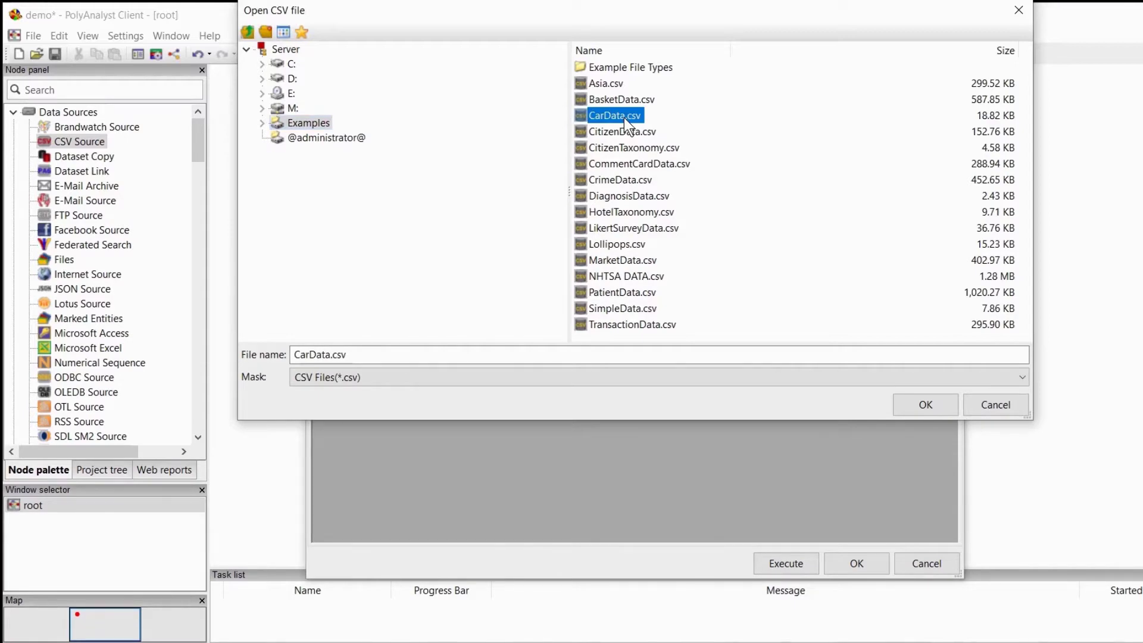
pyautogui.click(913, 413)
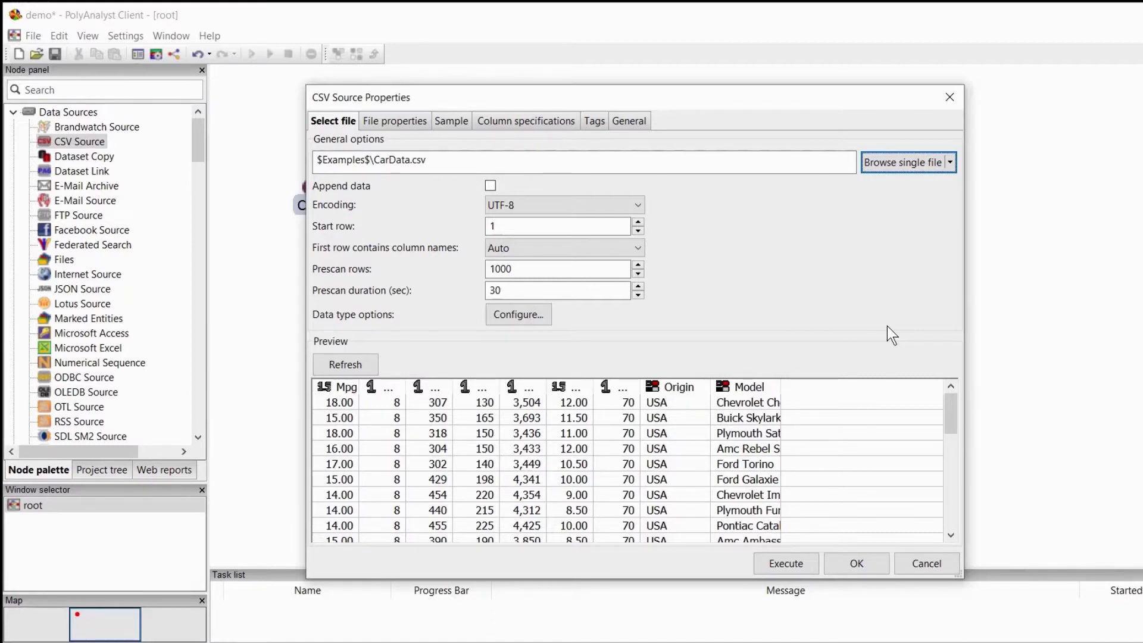
pyautogui.click(789, 564)
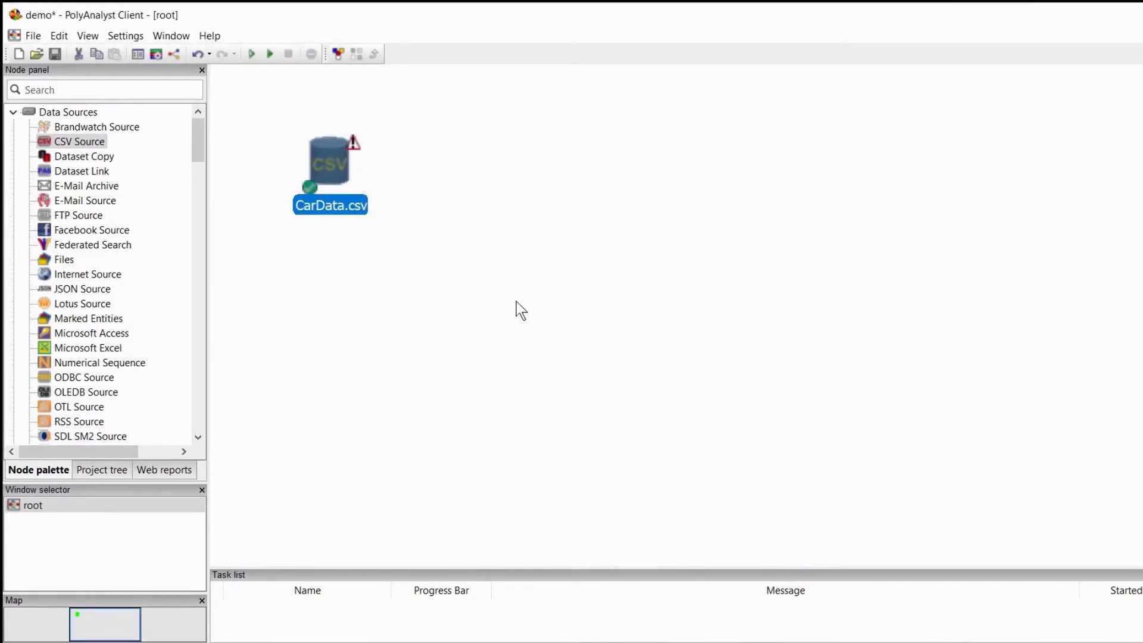
# - Deselect the executed node and bring up the CarData.csv node's actions menu
pyautogui.click(313, 244)
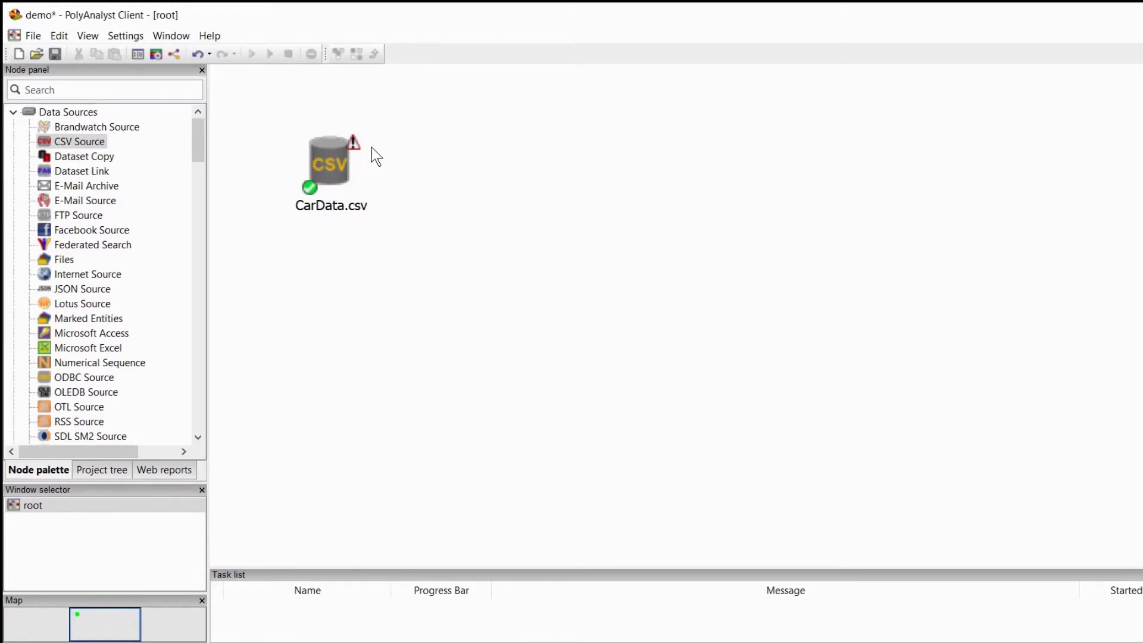
pyautogui.rightClick(338, 153)
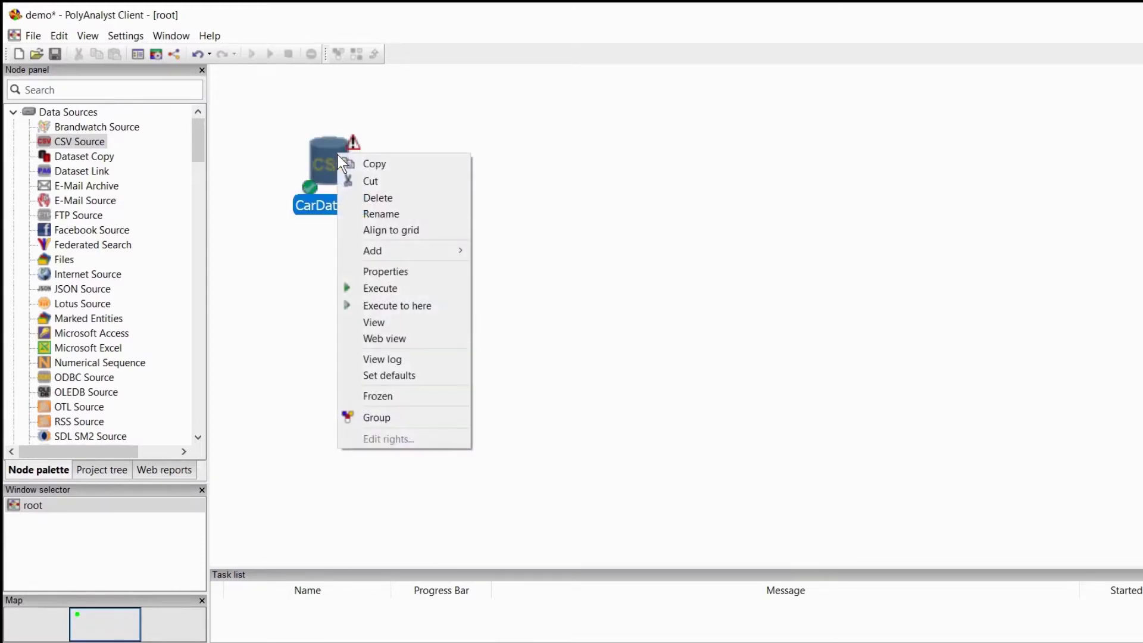
pyautogui.click(385, 358)
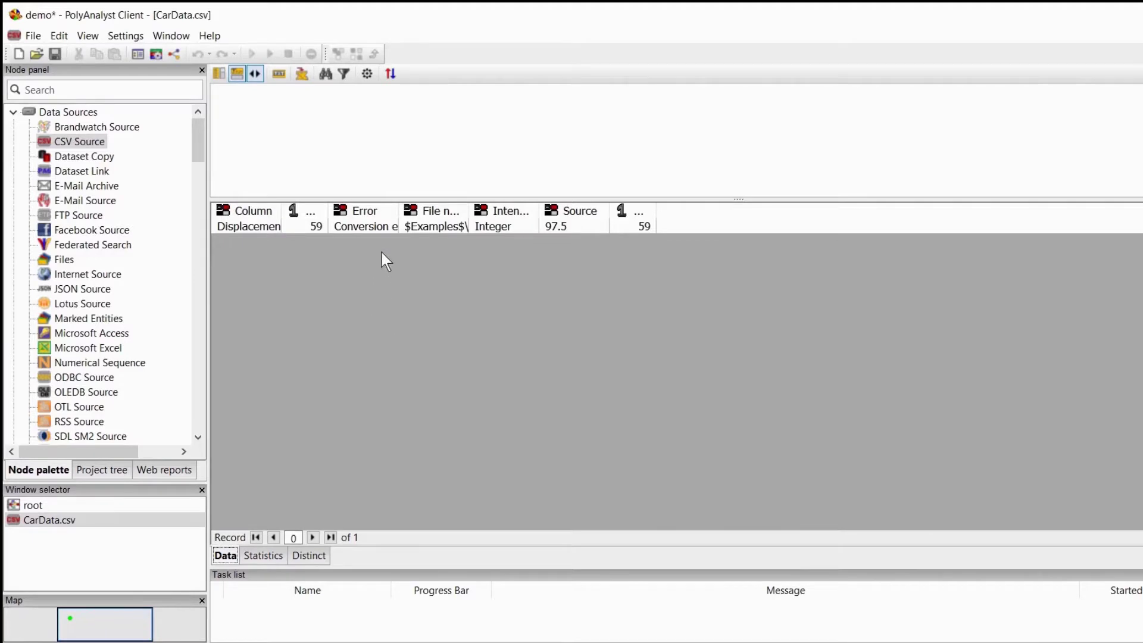
pyautogui.moveTo(399, 211); pyautogui.dragTo(427, 209)
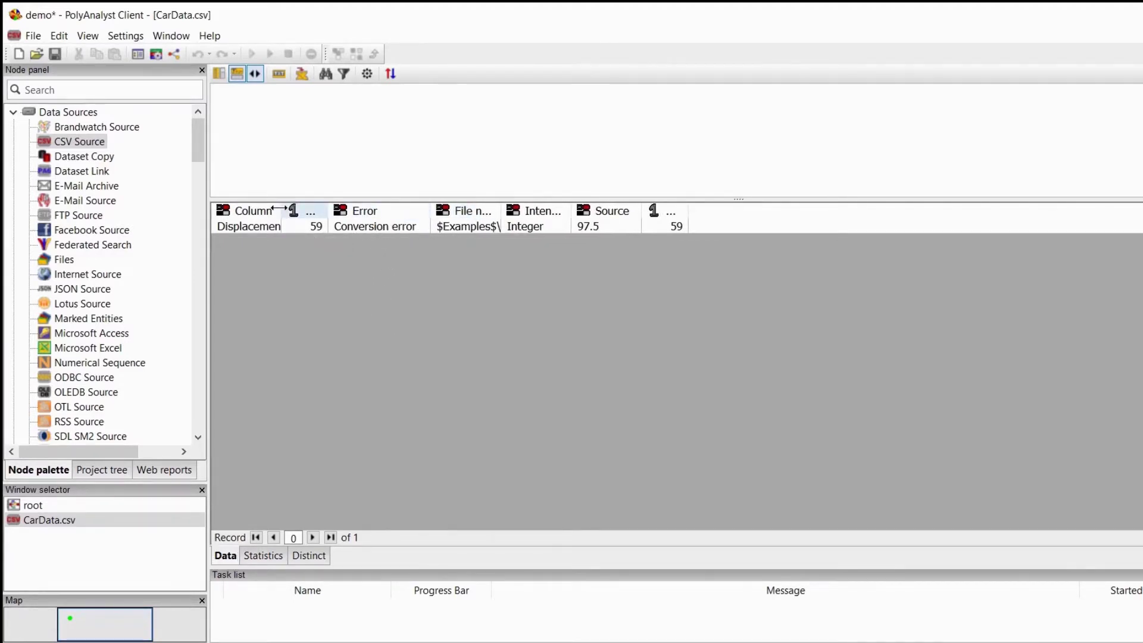
pyautogui.moveTo(283, 211); pyautogui.dragTo(307, 211)
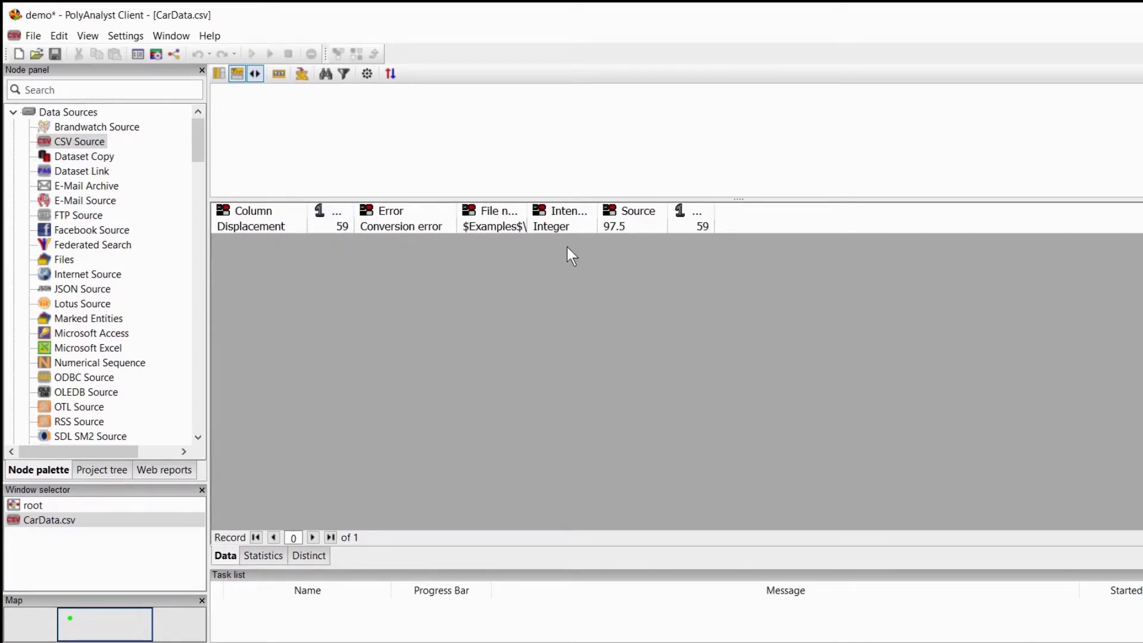
pyautogui.moveTo(596, 211); pyautogui.dragTo(648, 211)
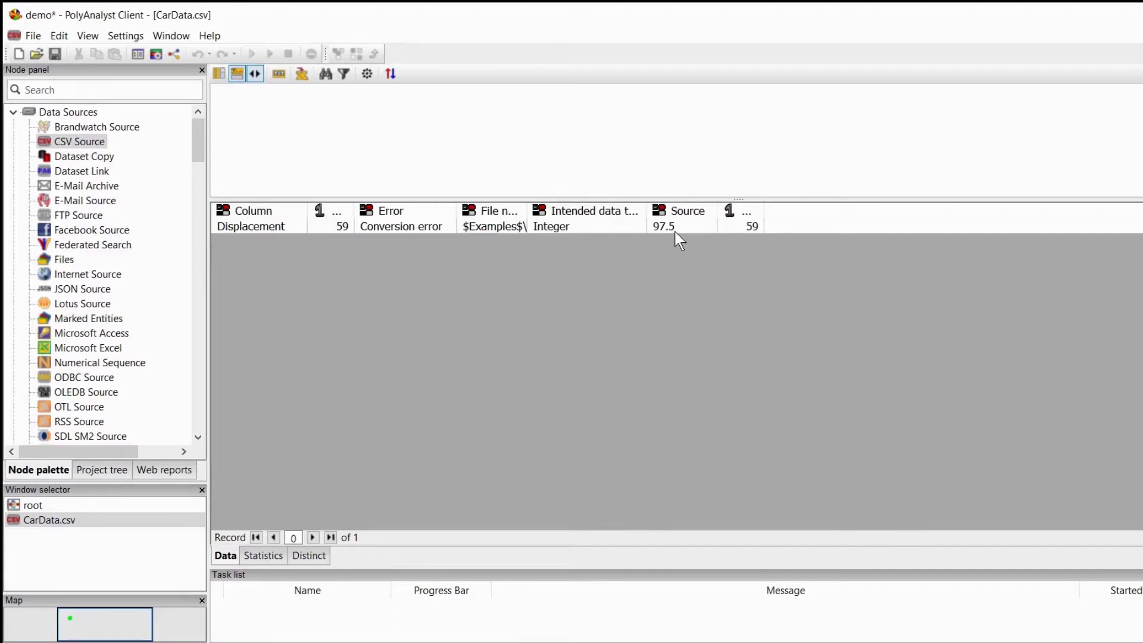
pyautogui.middleClick(62, 522)
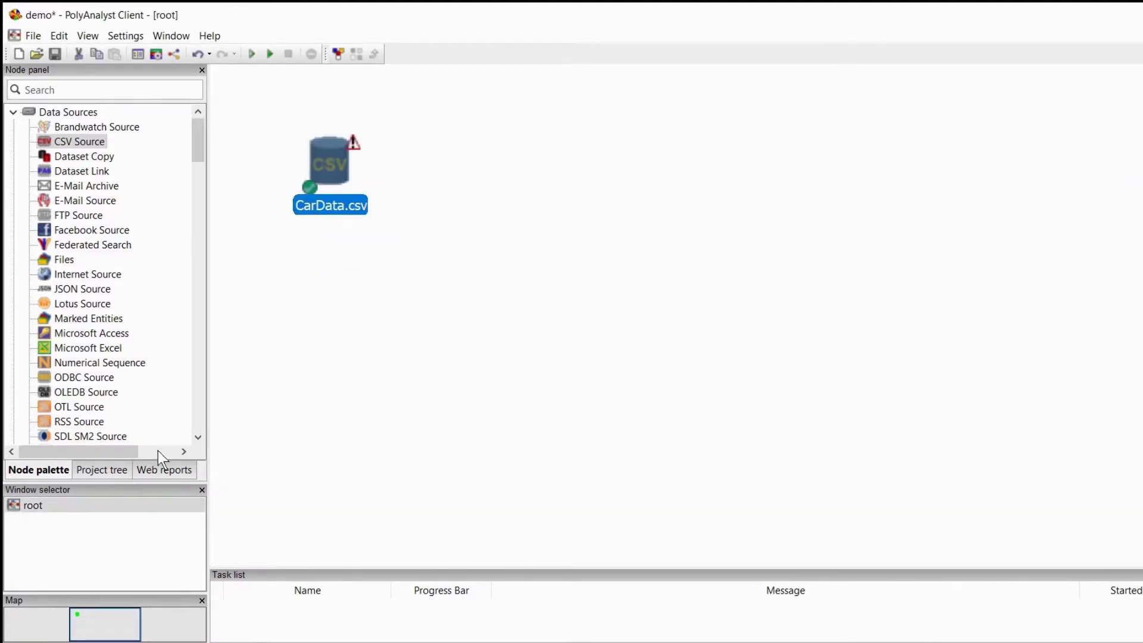
pyautogui.doubleClick(325, 163)
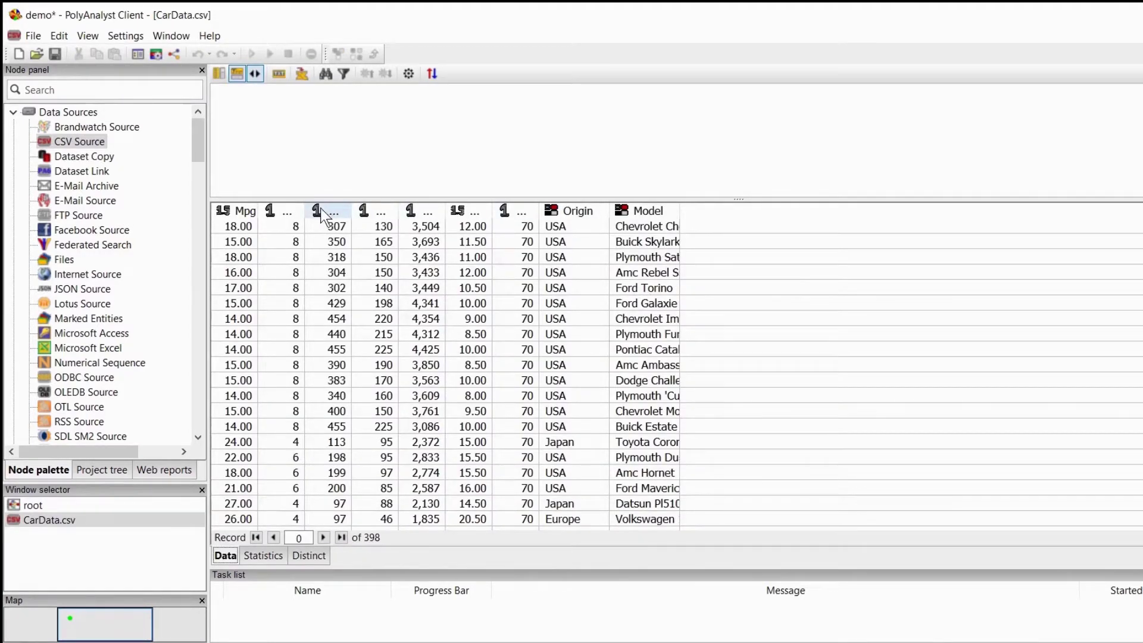
pyautogui.moveTo(352, 210); pyautogui.dragTo(398, 210)
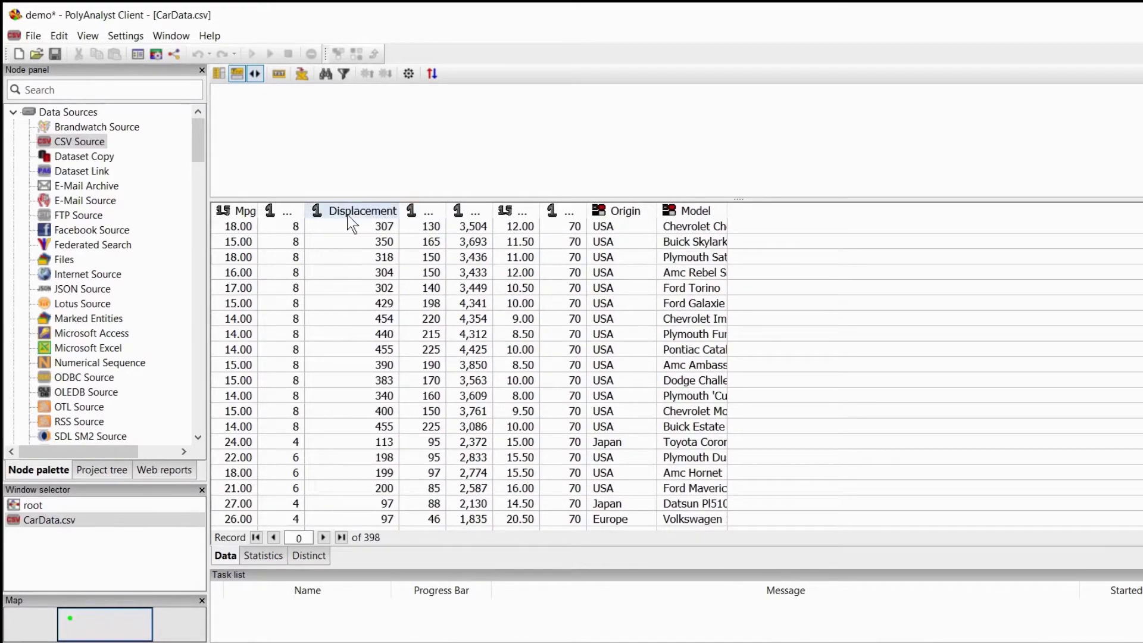
pyautogui.scroll(-14, 303, 266)
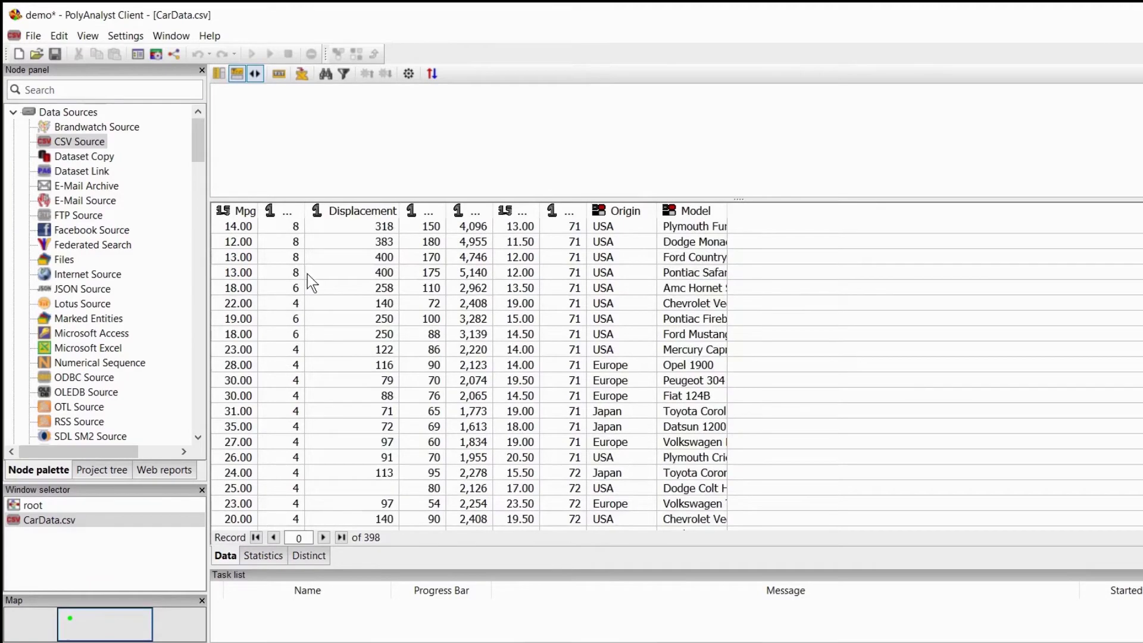
pyautogui.scroll(-4, 308, 274)
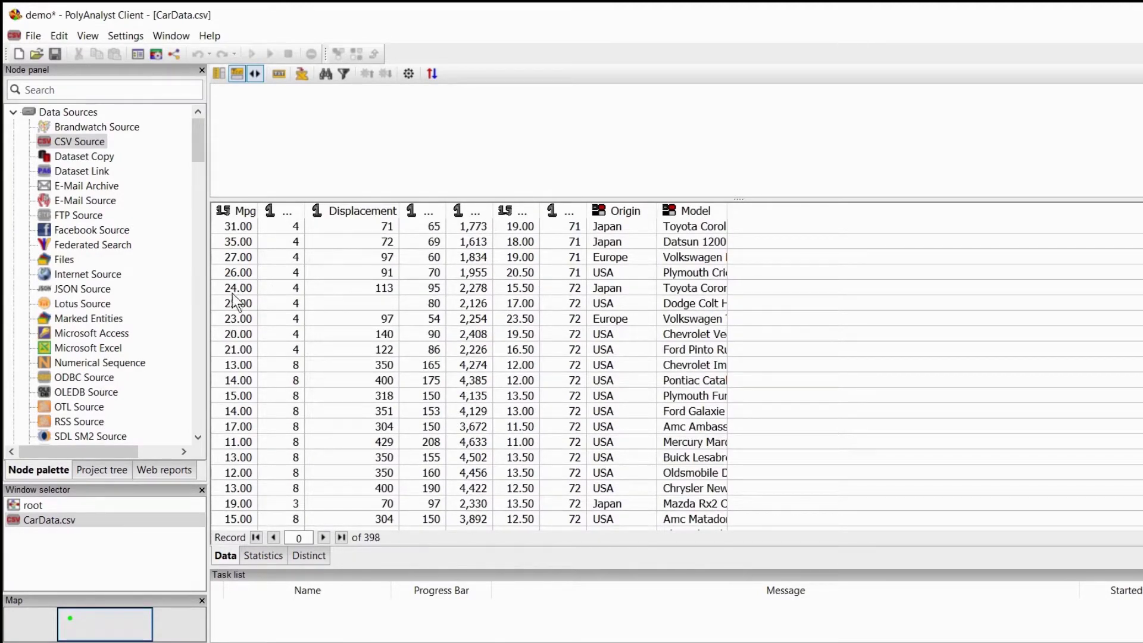
pyautogui.click(226, 304)
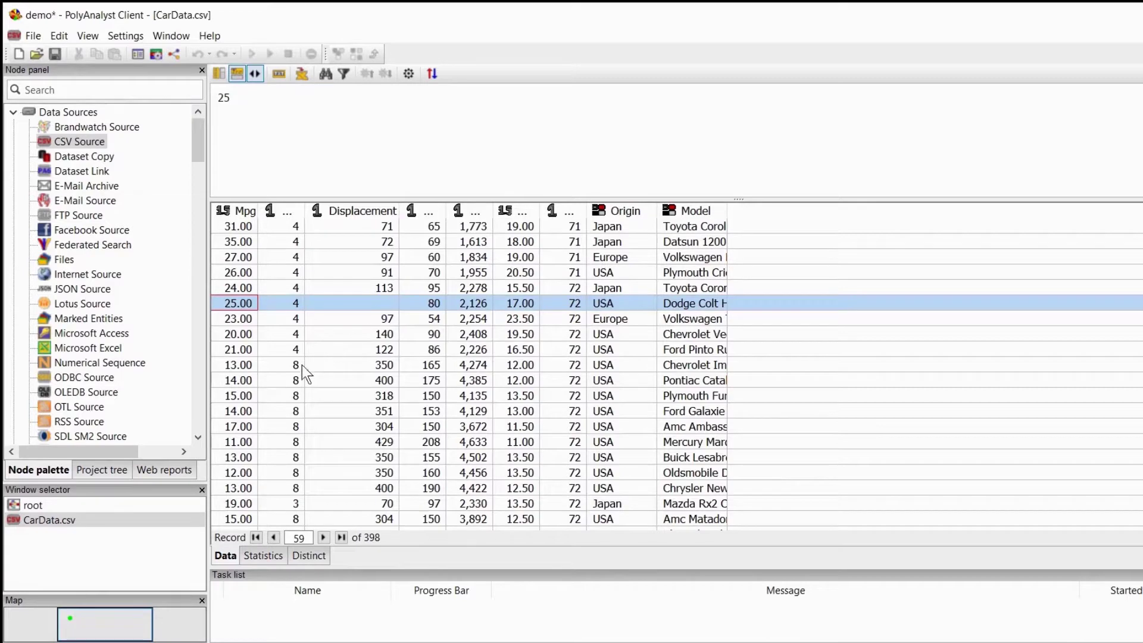
pyautogui.middleClick(54, 521)
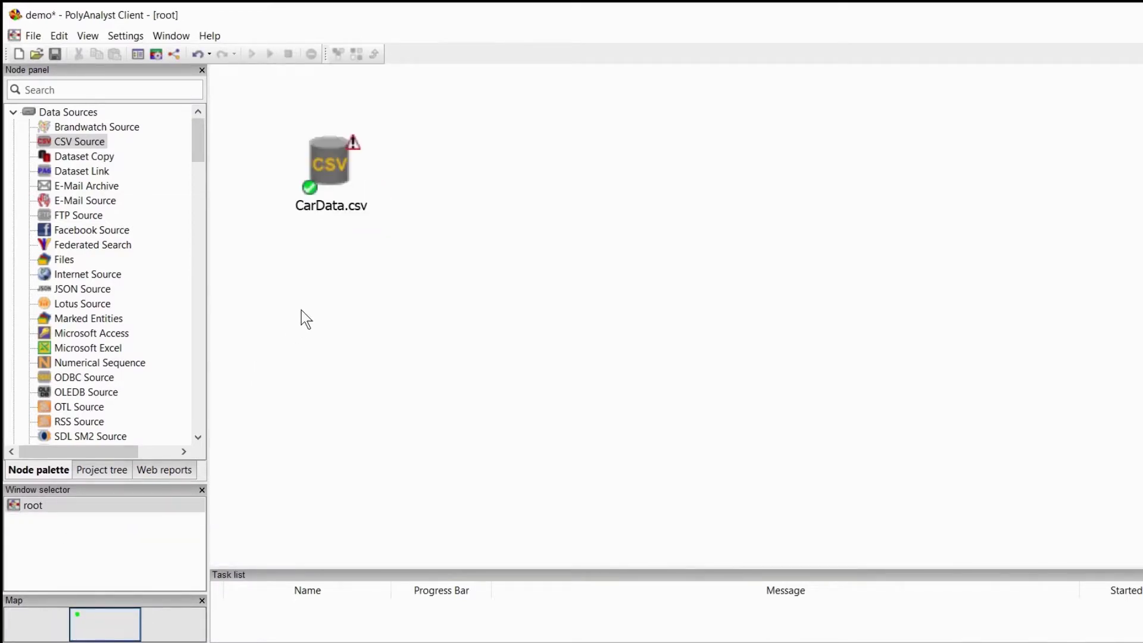
# - Open the CSV Source Properties of the CarData.csv node, showing file $Examples$\CarData.csv
pyautogui.rightClick(324, 169)
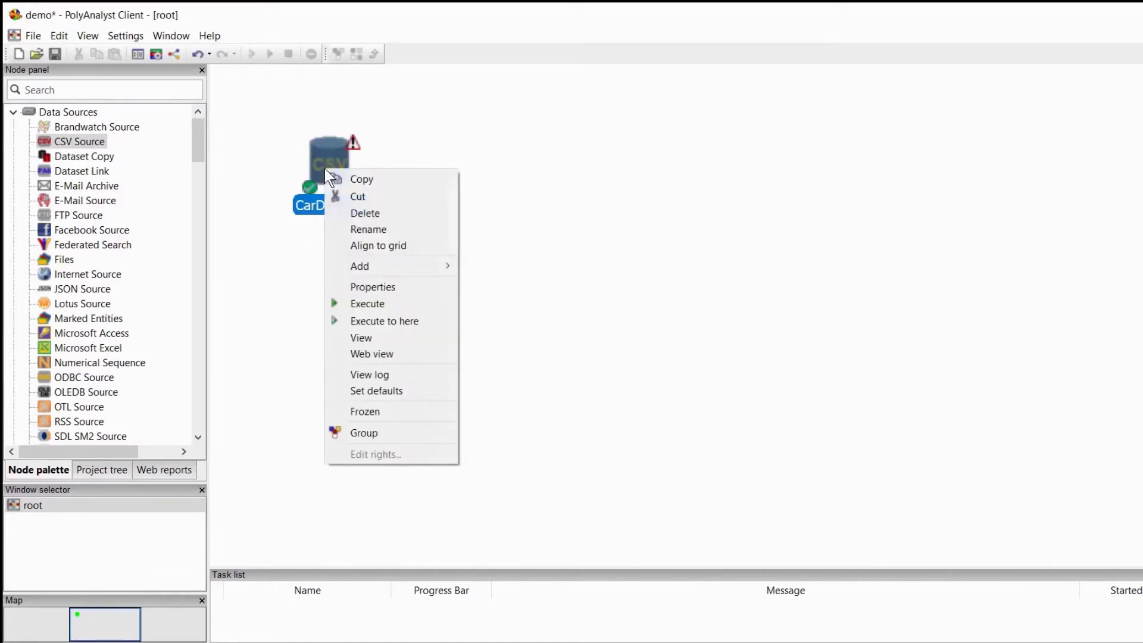
pyautogui.click(374, 287)
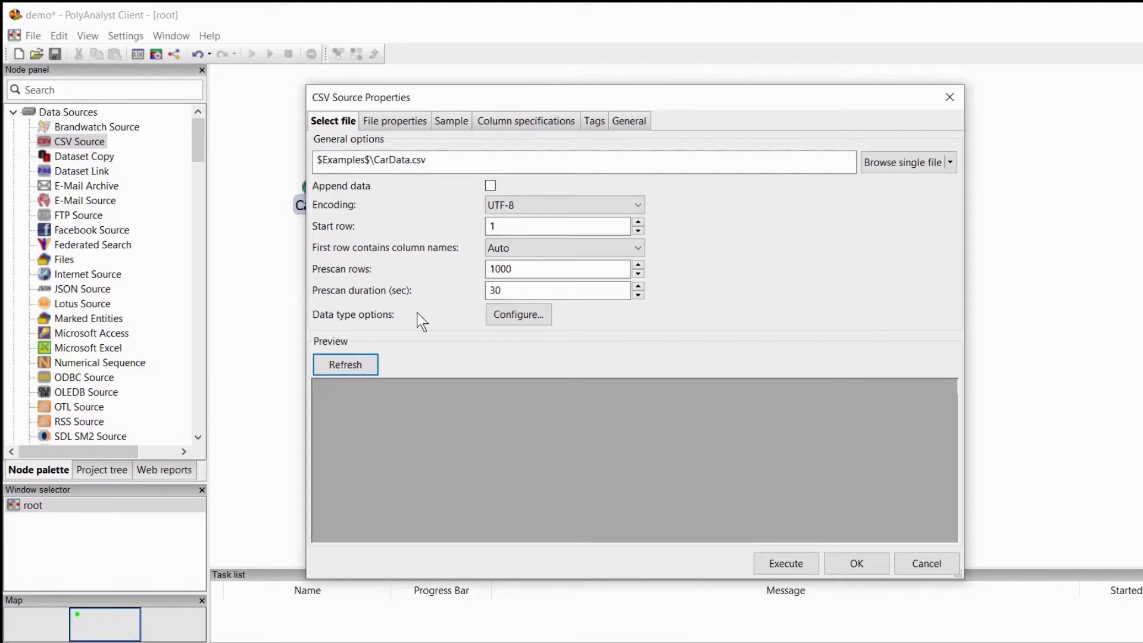
# - Refresh the preview to load the first CarData.csv rows and scroll through the records
pyautogui.click(354, 373)
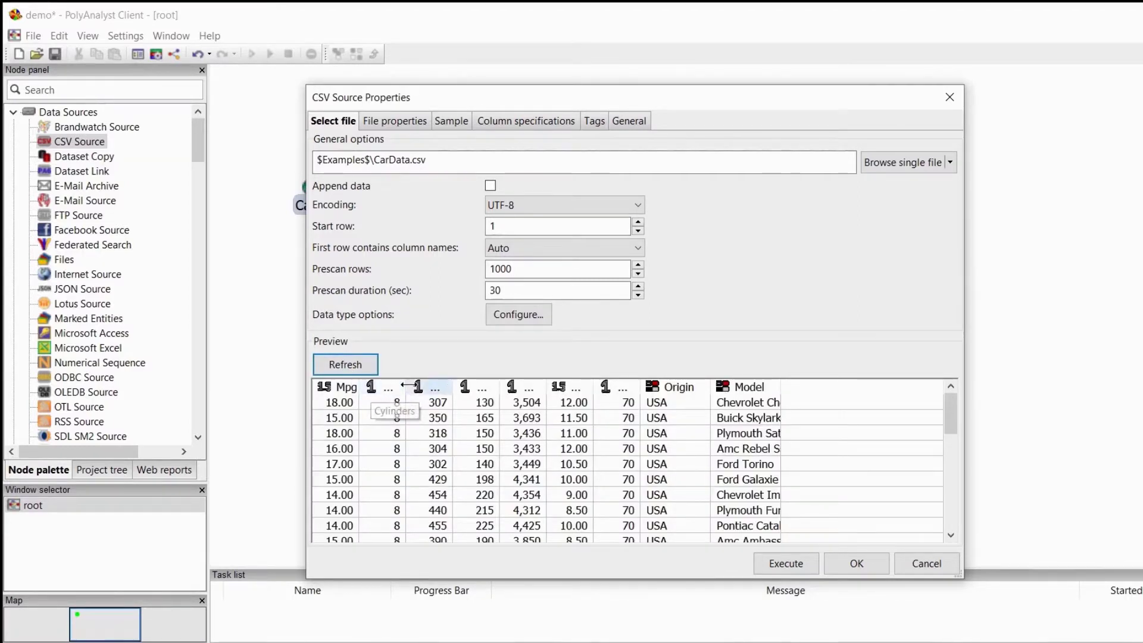
pyautogui.scroll(-7, 789, 440)
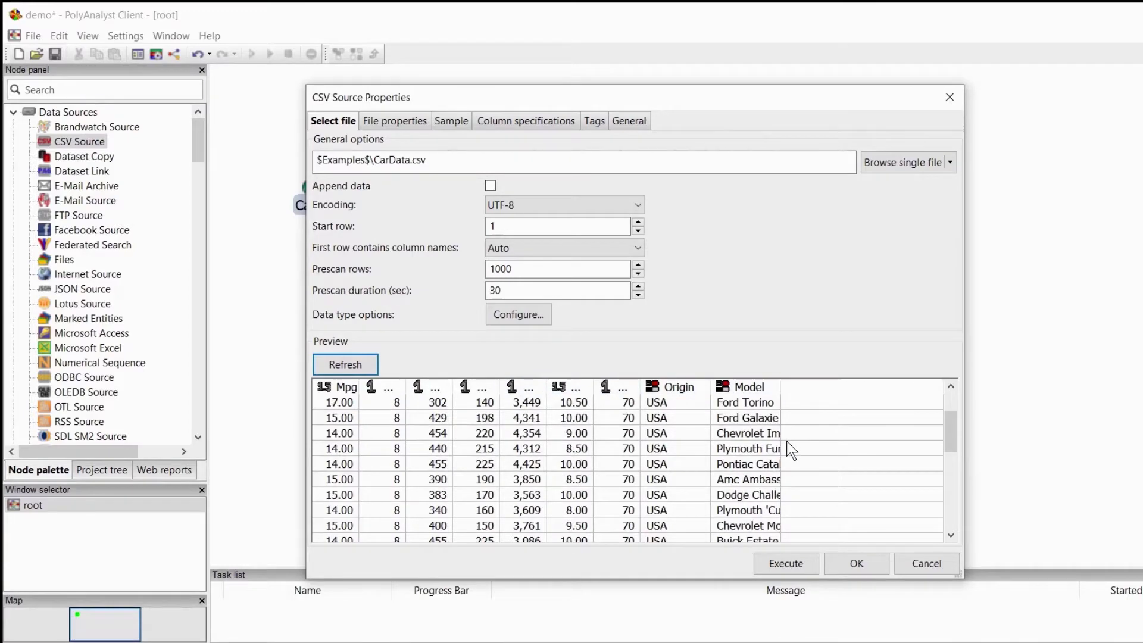
pyautogui.scroll(7, 790, 451)
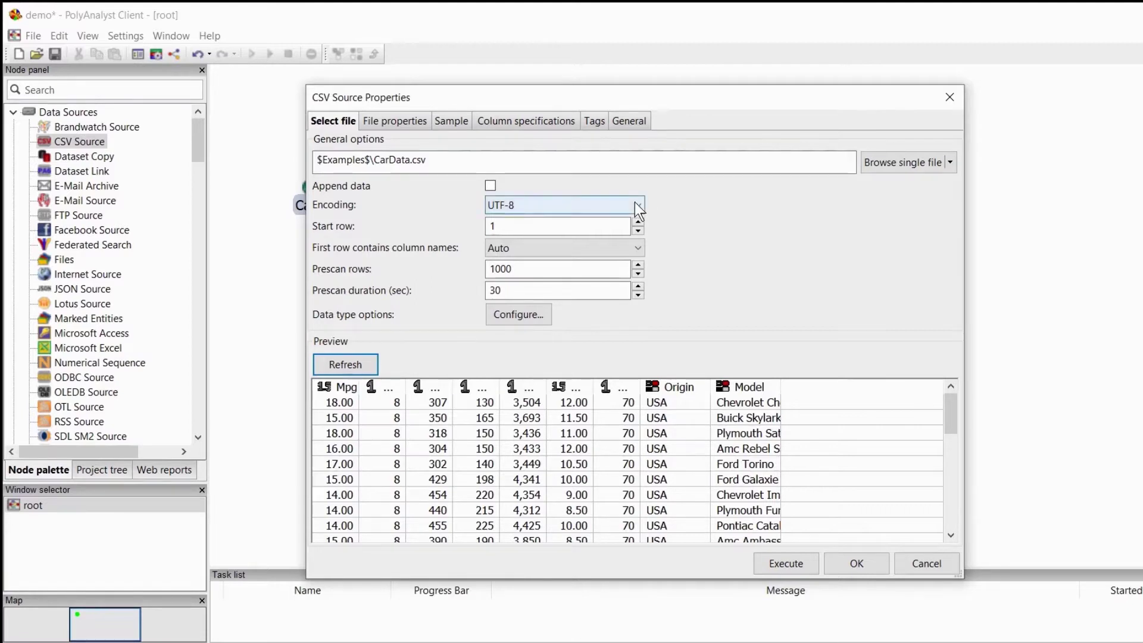
pyautogui.click(636, 204)
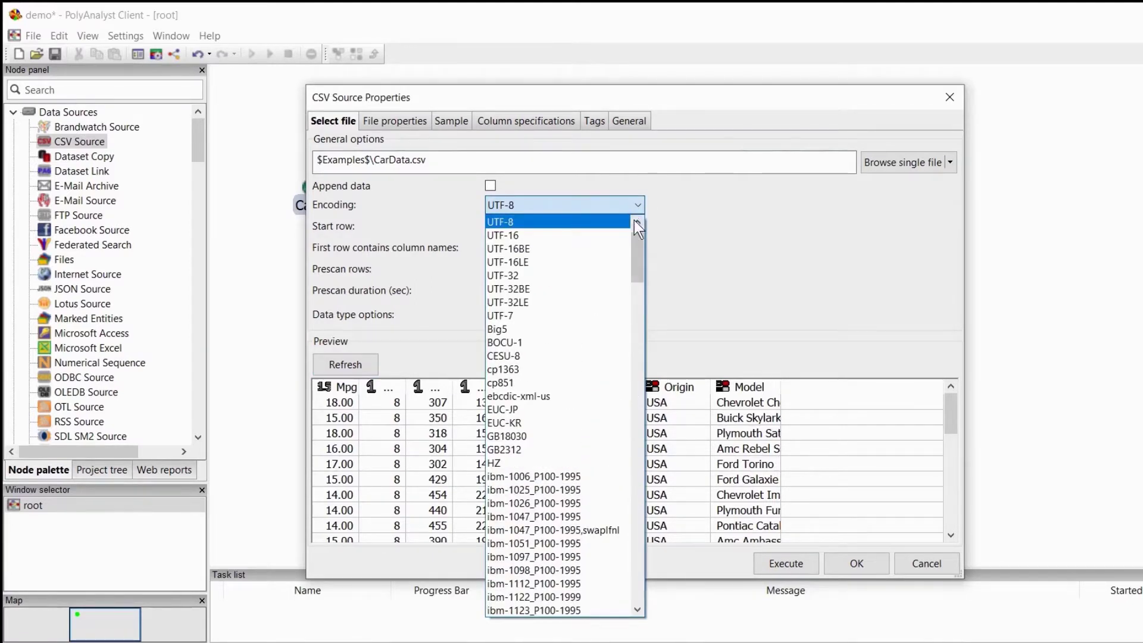
pyautogui.scroll(1, 569, 471)
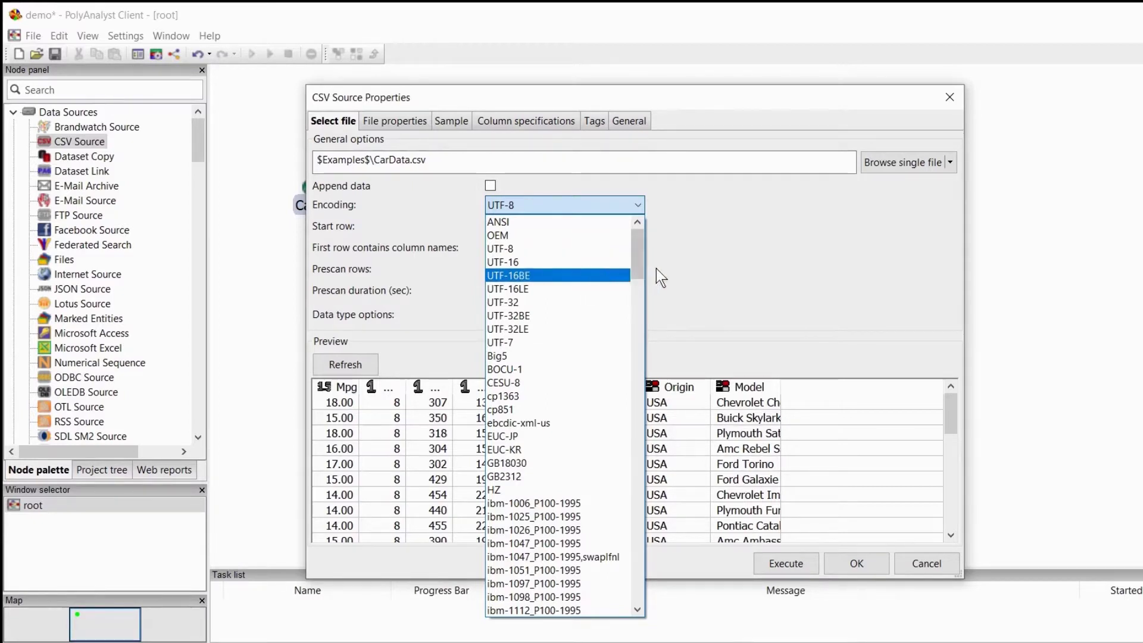
pyautogui.click(710, 263)
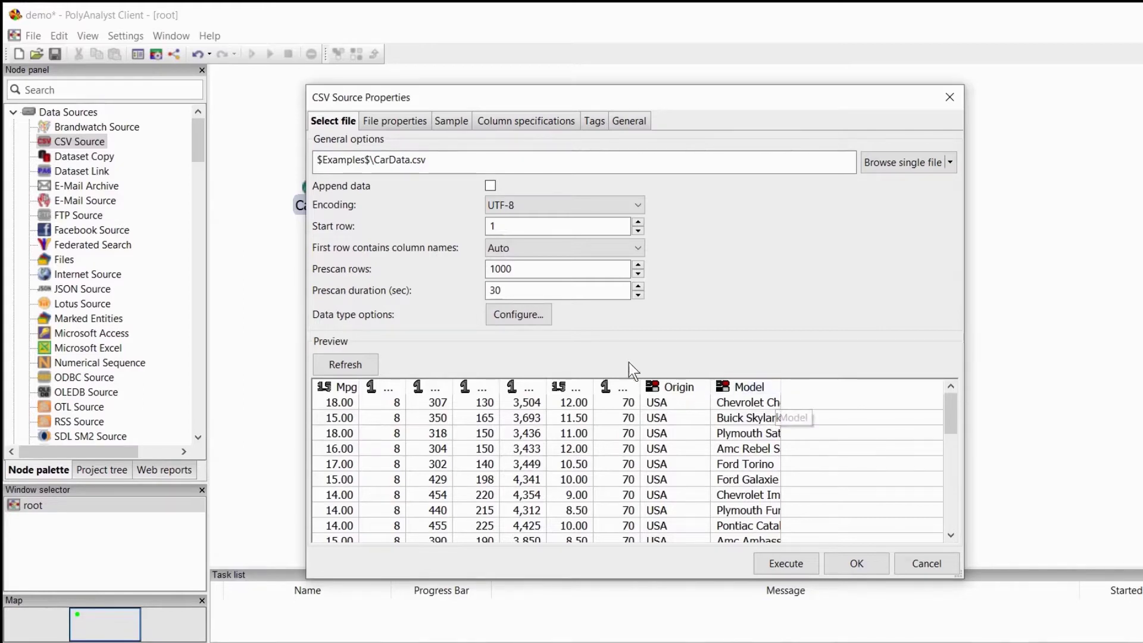
# - Keep Comma as the column separator in File properties, then view the column specifications
pyautogui.click(400, 119)
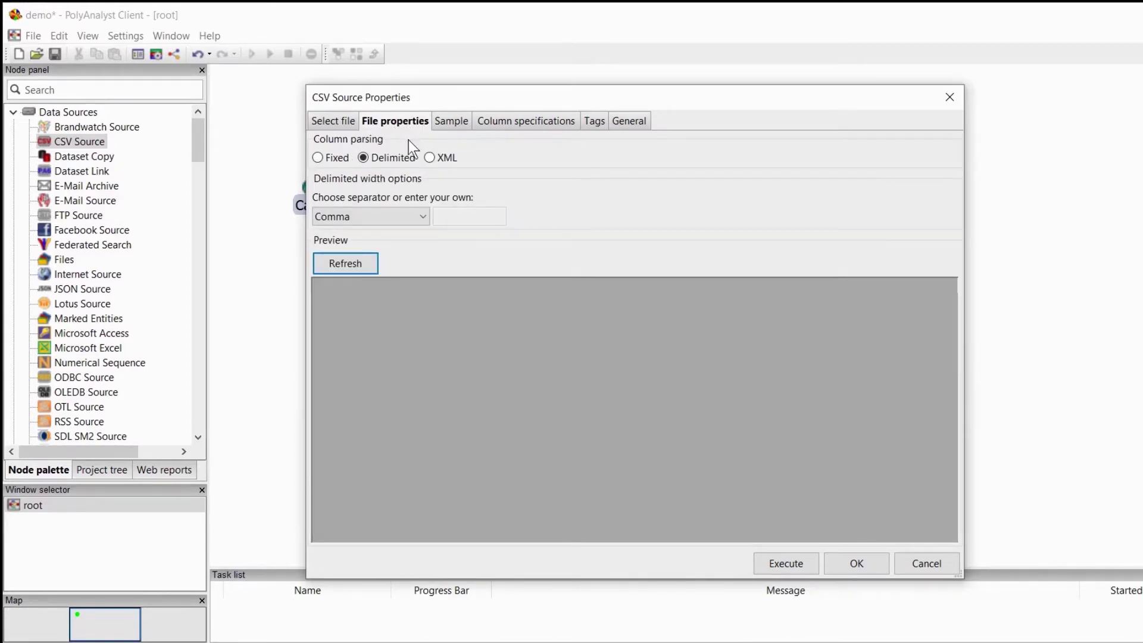
pyautogui.click(424, 218)
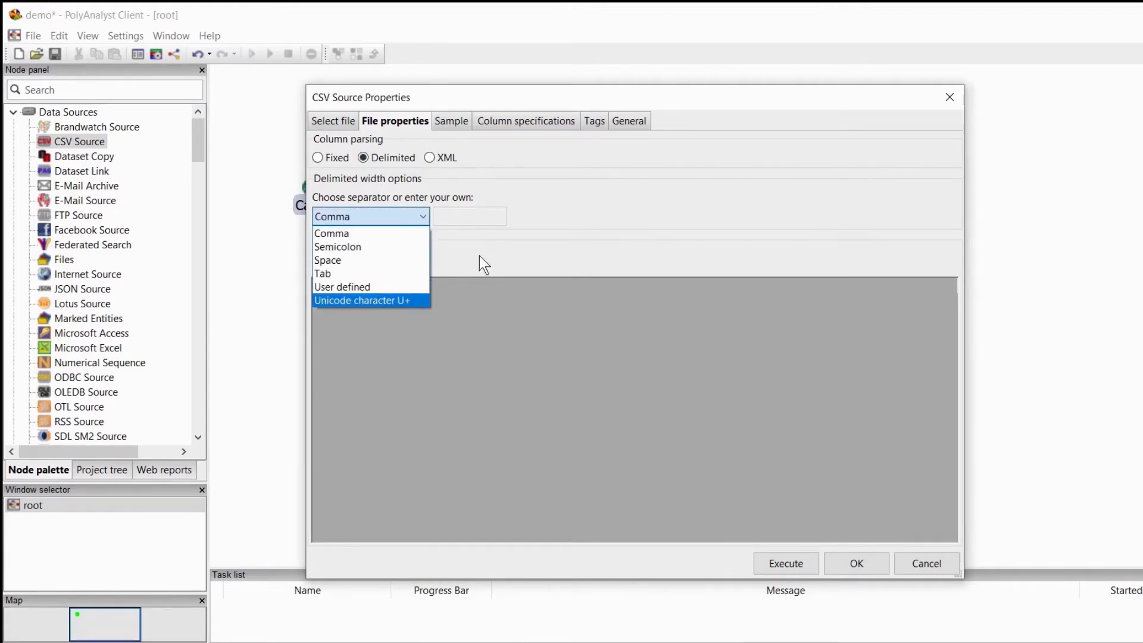
pyautogui.click(524, 225)
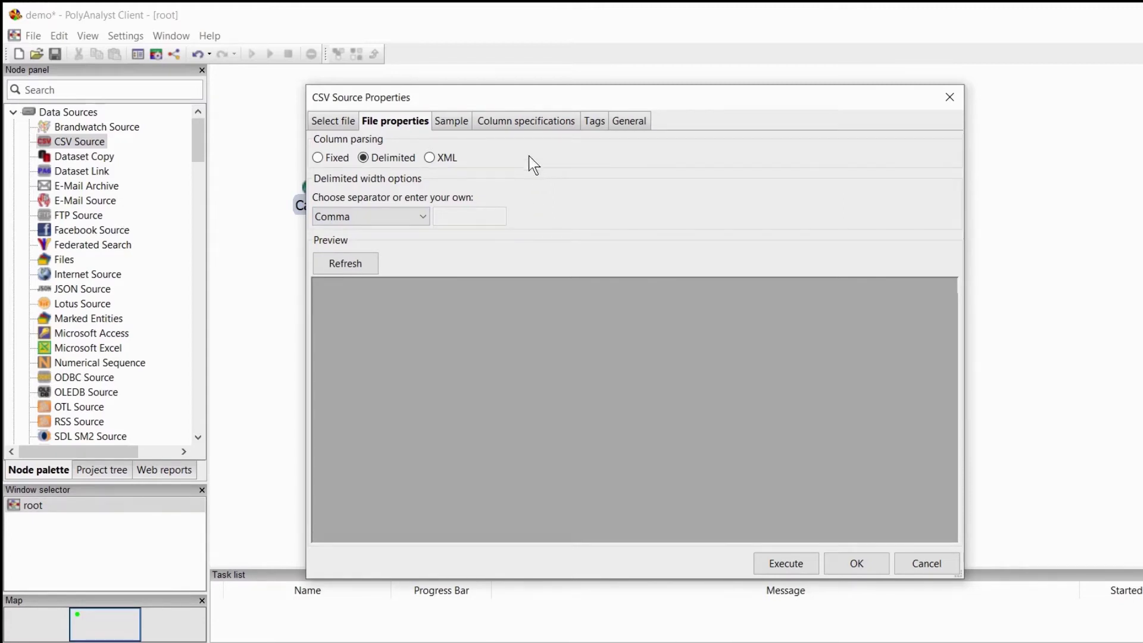
pyautogui.click(541, 121)
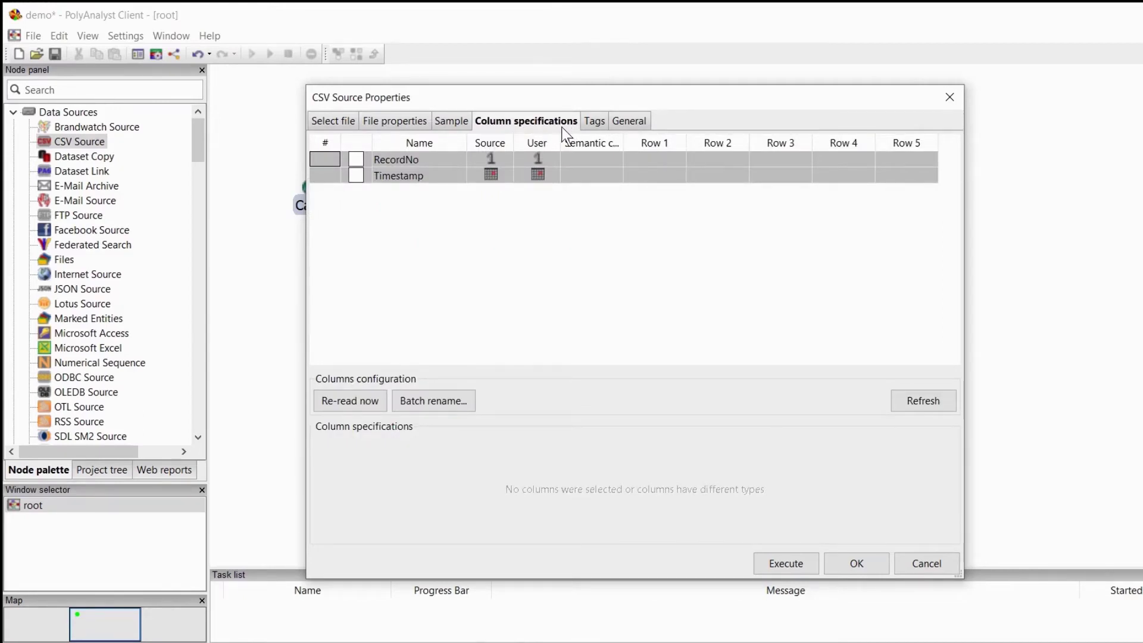
# - Refresh the column list to show all nine CarData columns, leaving RecordNo and Timestamp unchecked
pyautogui.click(916, 401)
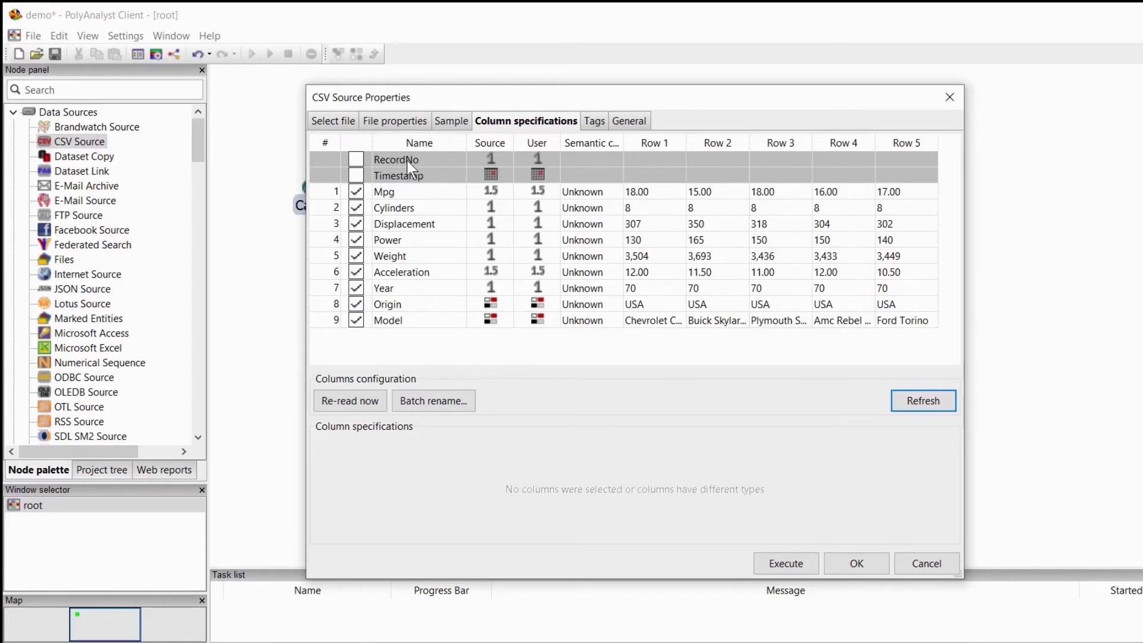
pyautogui.click(356, 158)
pyautogui.click(356, 175)
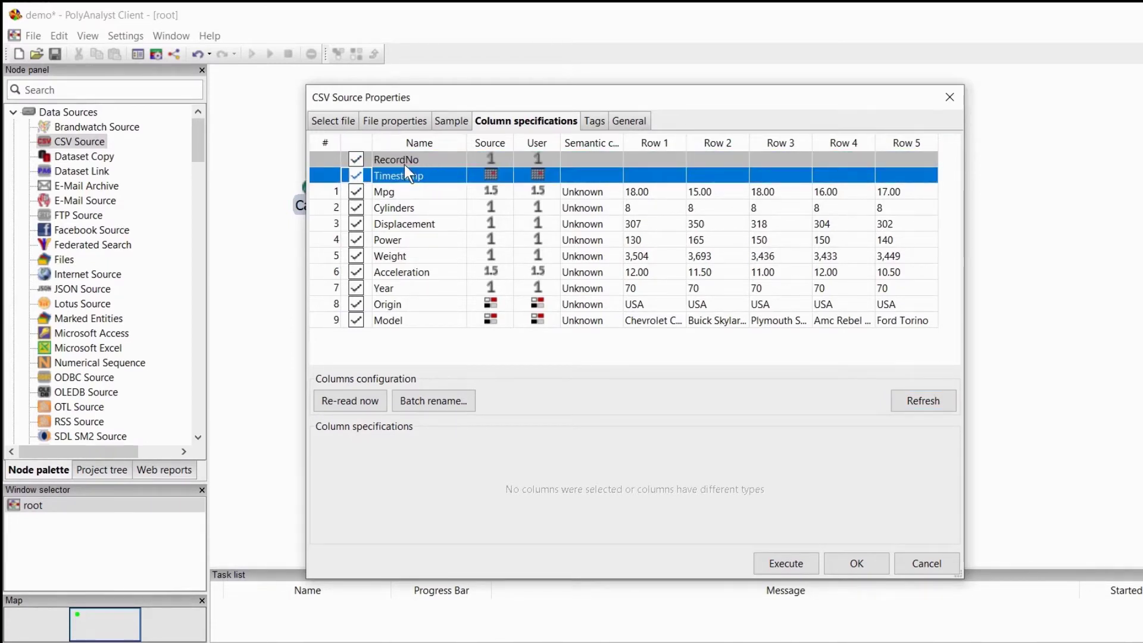
pyautogui.click(356, 159)
pyautogui.click(356, 175)
# - Change the Displacement column's user data type from Integer to Numerical
pyautogui.click(551, 223)
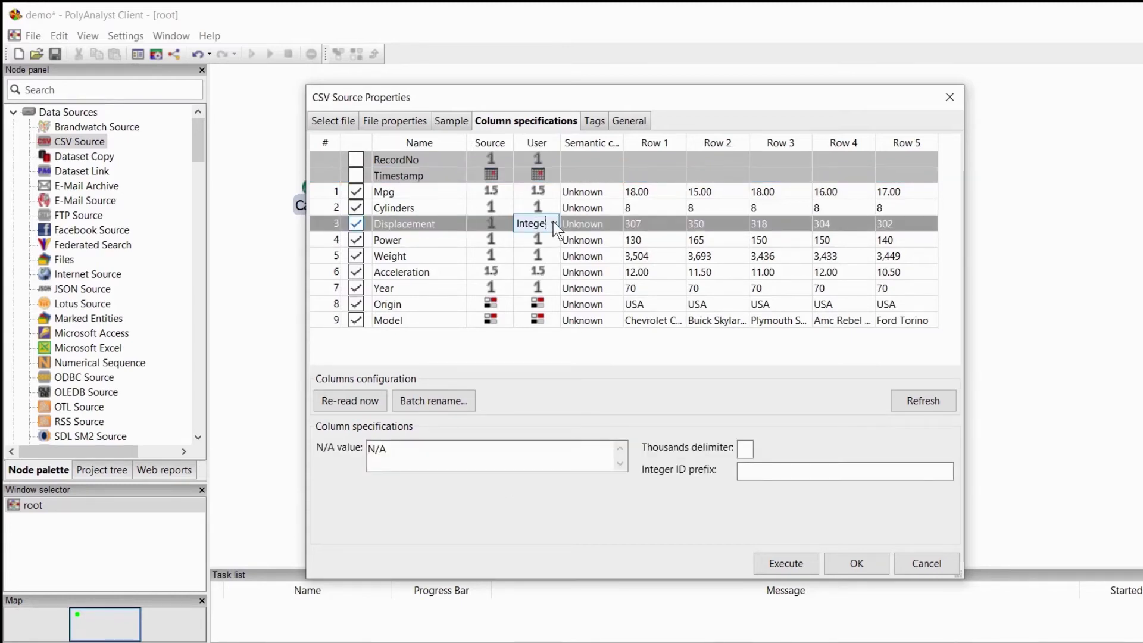
pyautogui.click(552, 222)
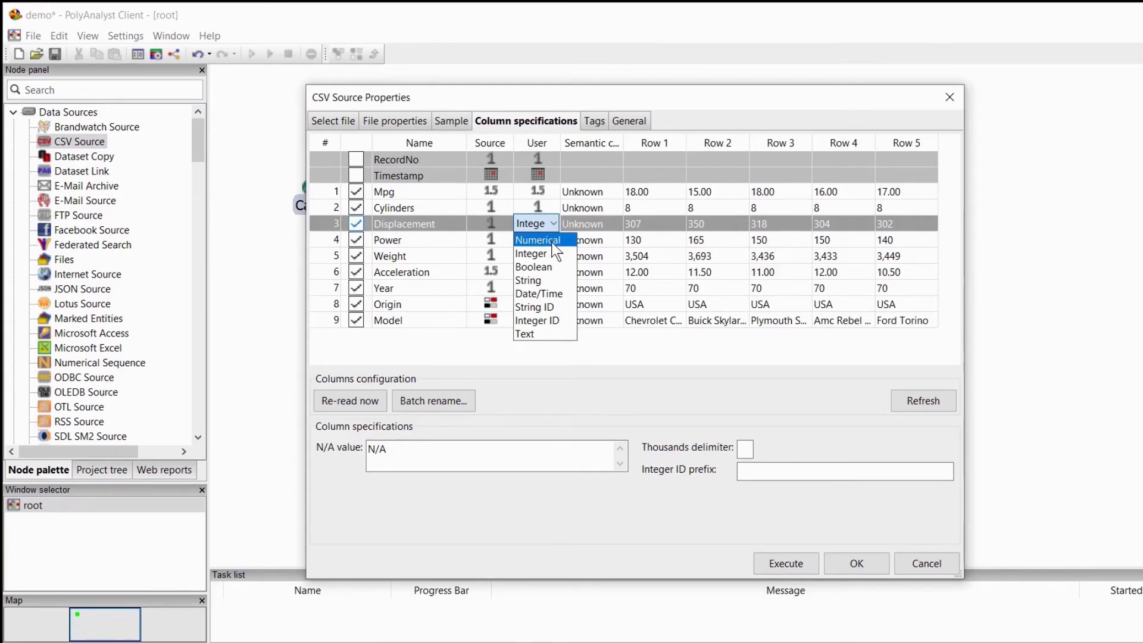
pyautogui.click(556, 240)
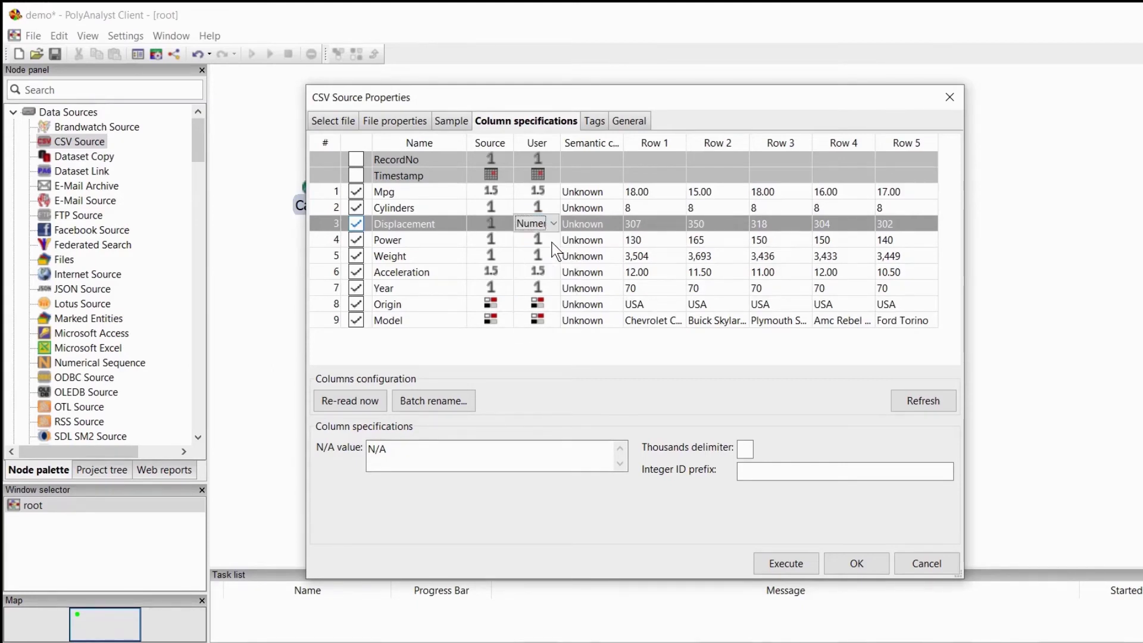
pyautogui.click(566, 348)
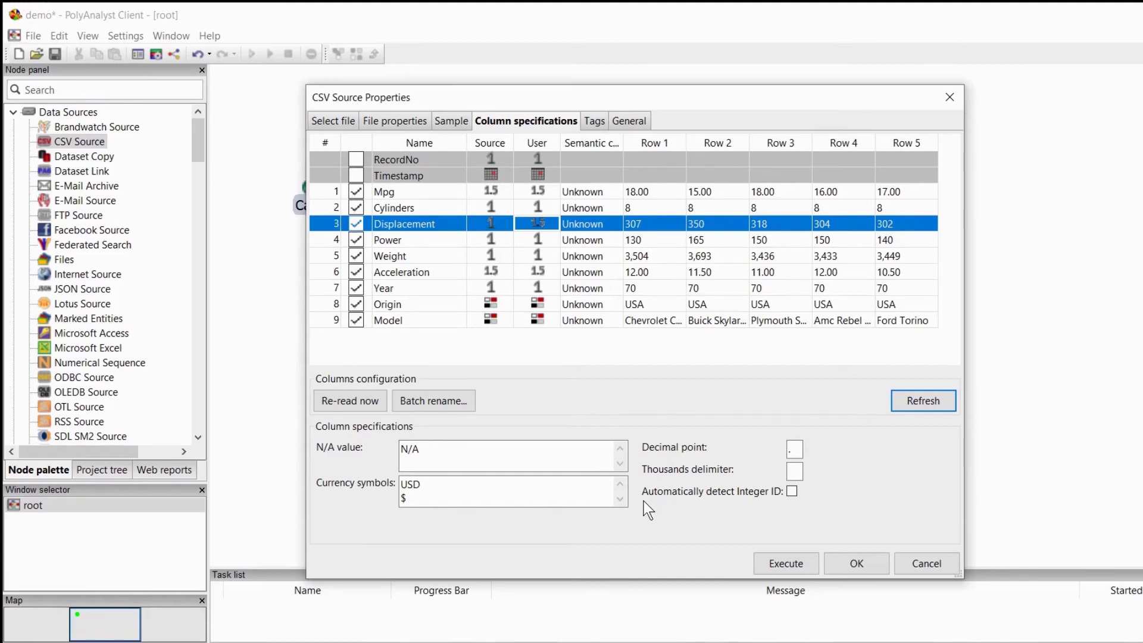
# - Re-execute the CarData.csv node, check the decimal displacement values in its data view, then close it
pyautogui.click(786, 563)
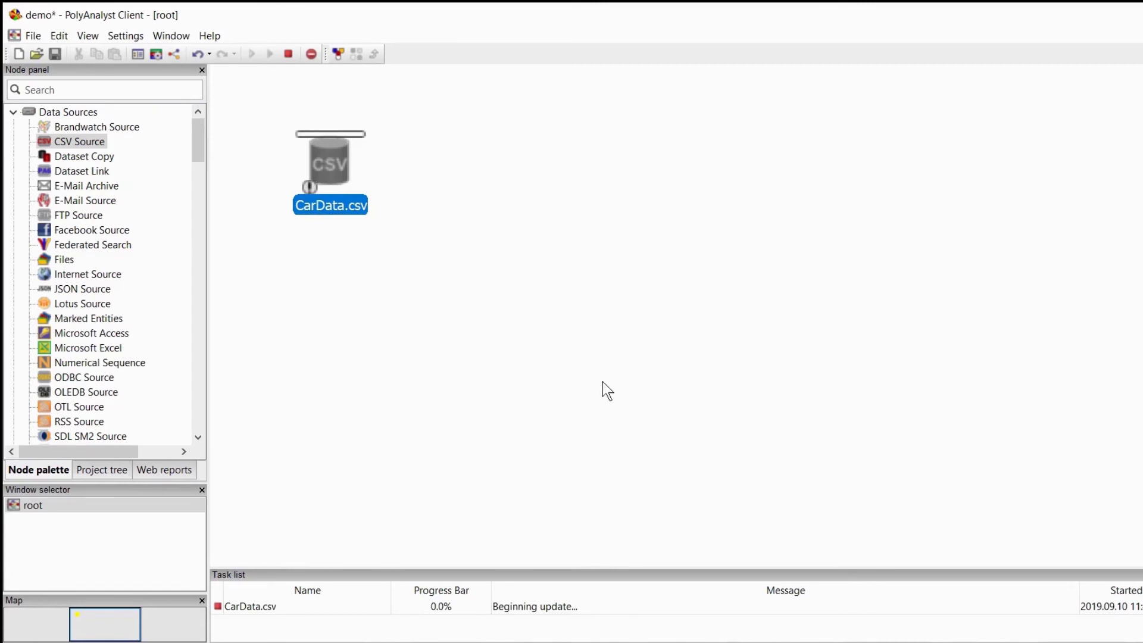
pyautogui.click(394, 140)
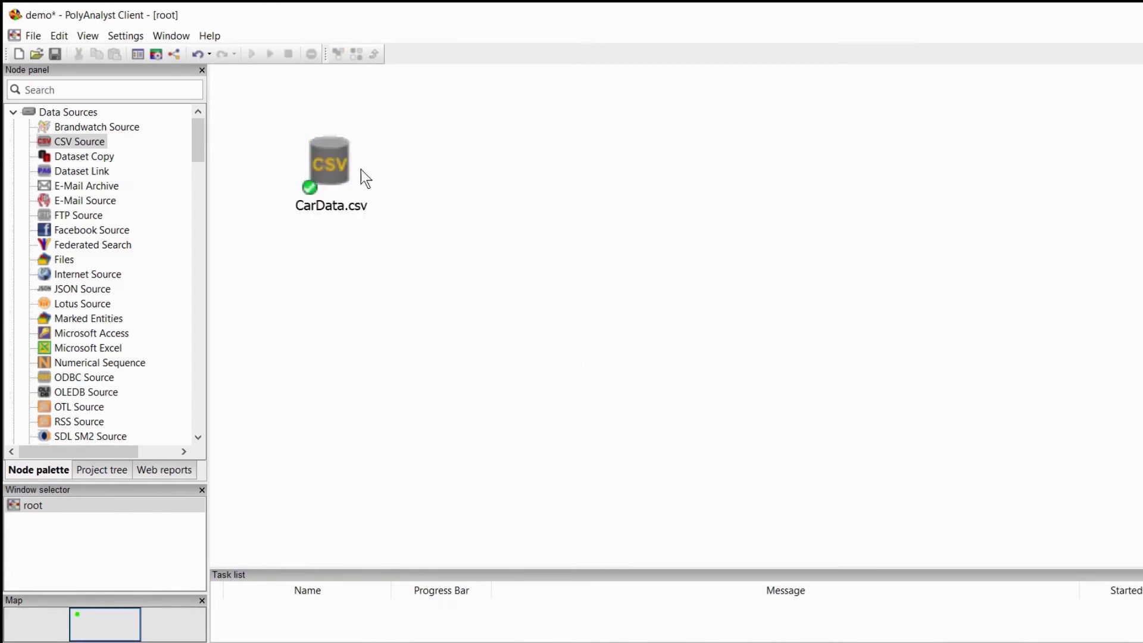
pyautogui.doubleClick(325, 163)
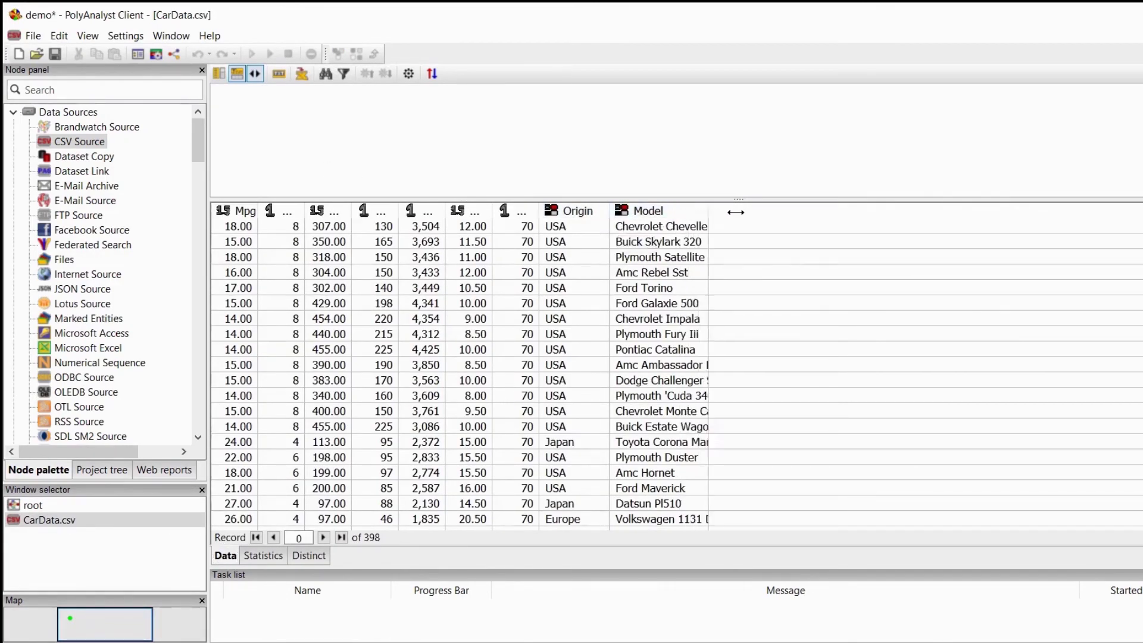
pyautogui.scroll(-10, 524, 270)
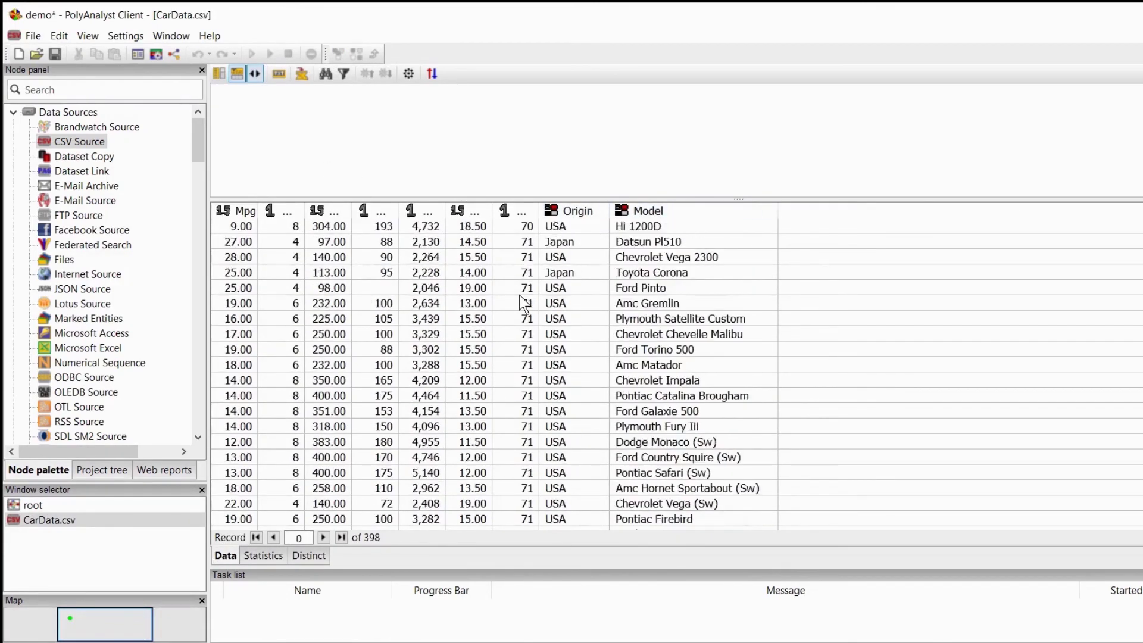
pyautogui.scroll(10, 524, 305)
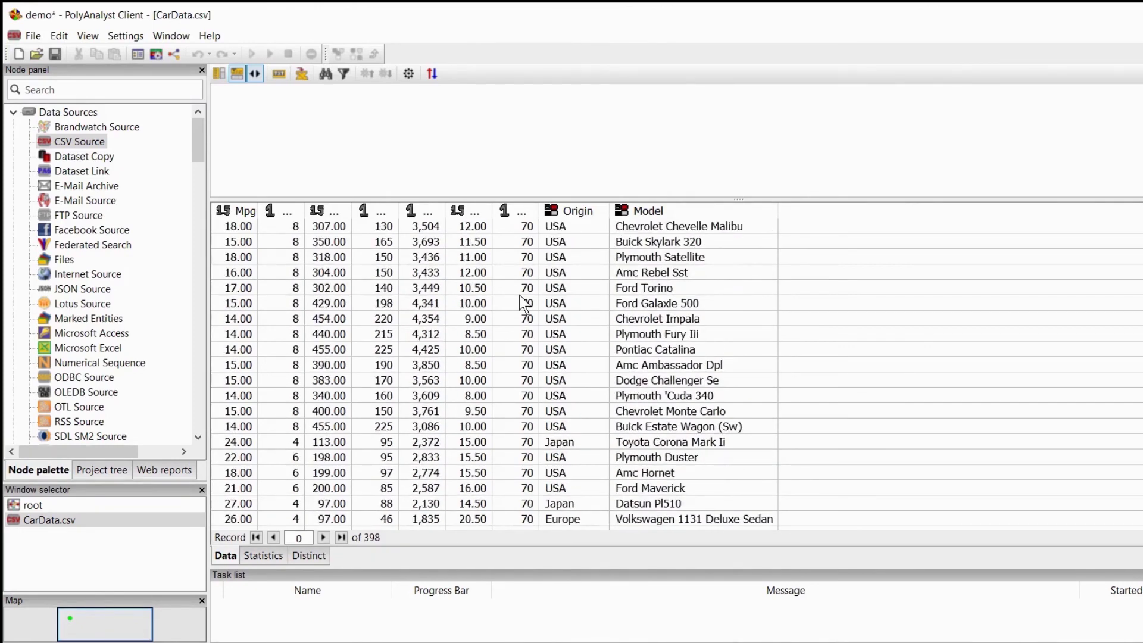
pyautogui.middleClick(51, 523)
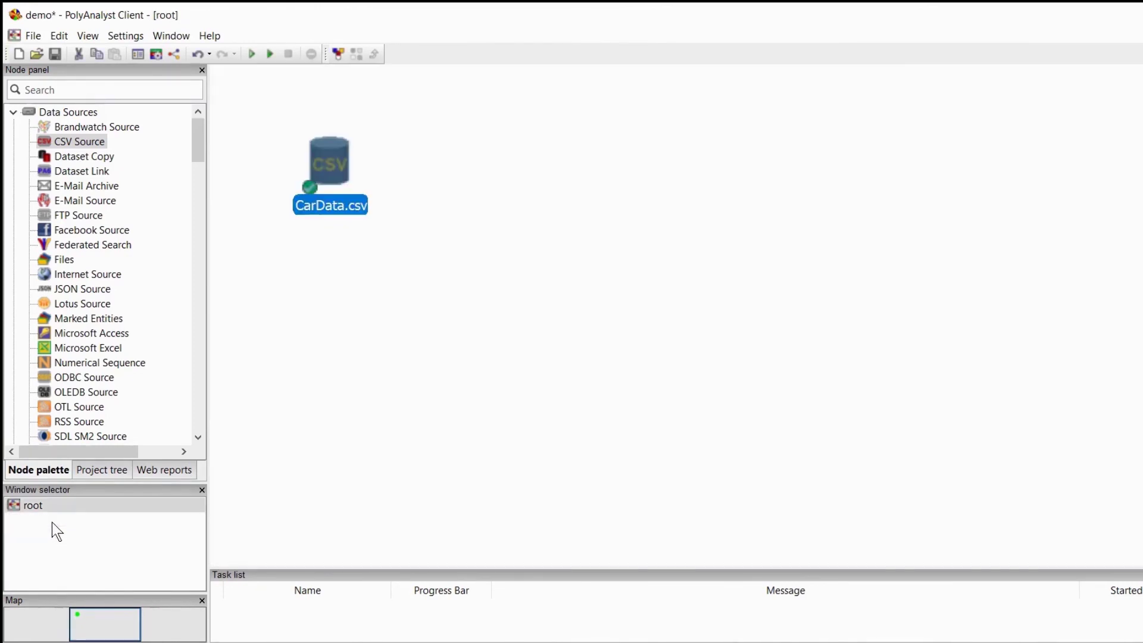
pyautogui.click(488, 216)
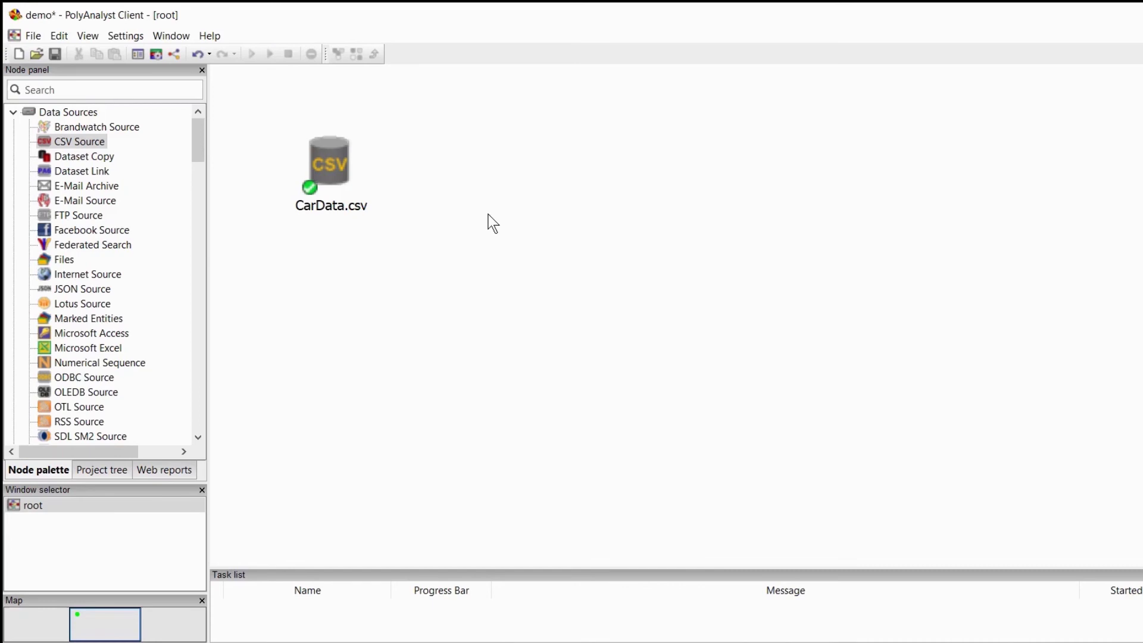